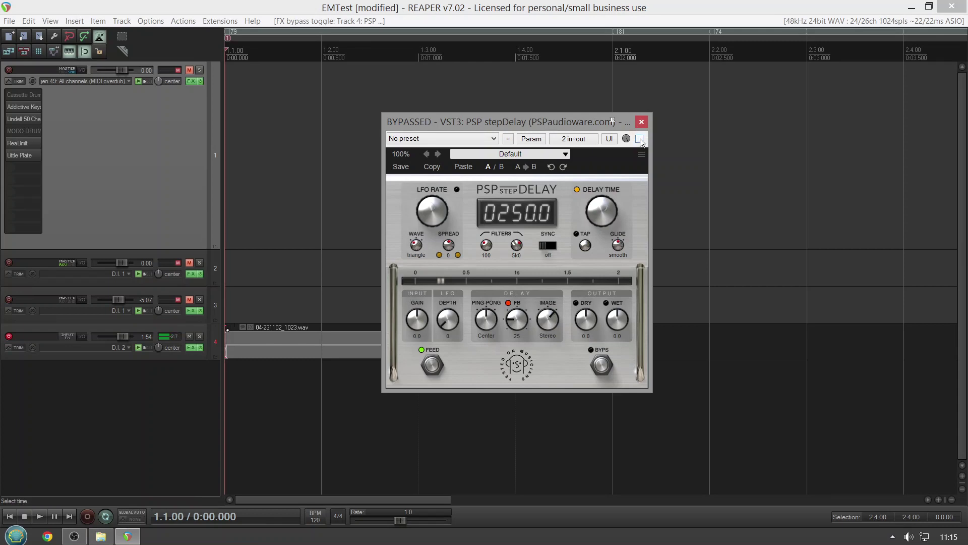
Enable the stepDelay plug-in, with a delay time of 870.7 ms and ping-pong set to Right
click(641, 139)
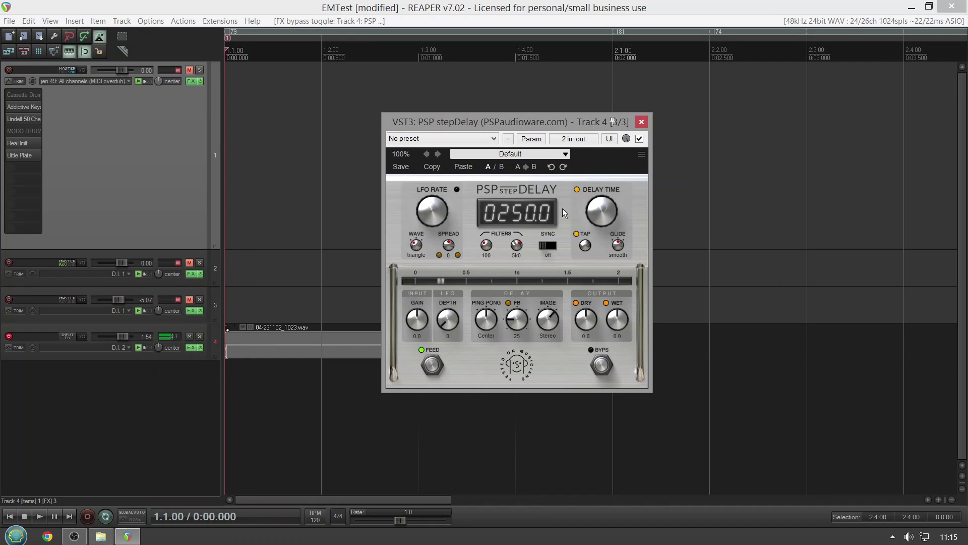
drag(525, 212, 522, 140)
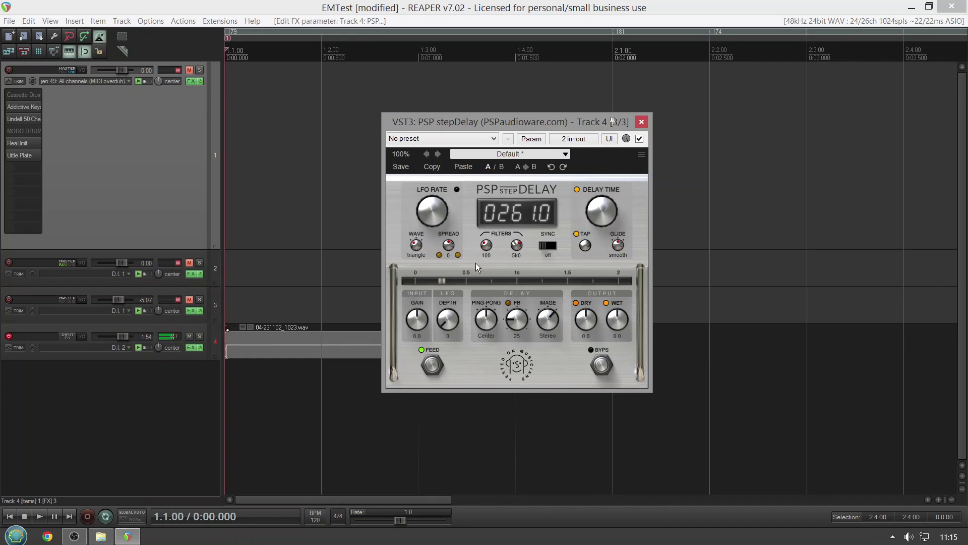
drag(443, 284, 504, 284)
drag(489, 306, 499, 282)
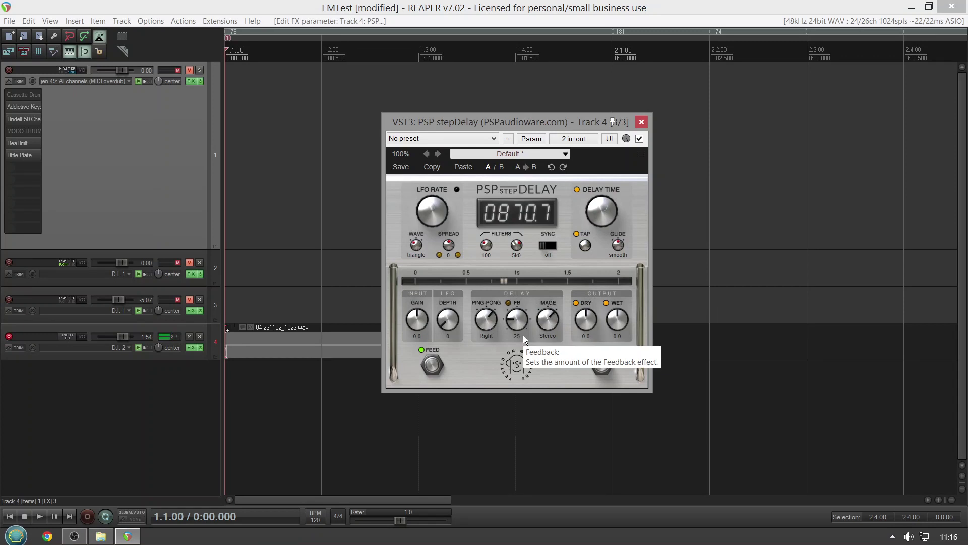
Raise the delay's feedback amount and extend the delay time to 2000.0 ms
drag(522, 334, 539, 290)
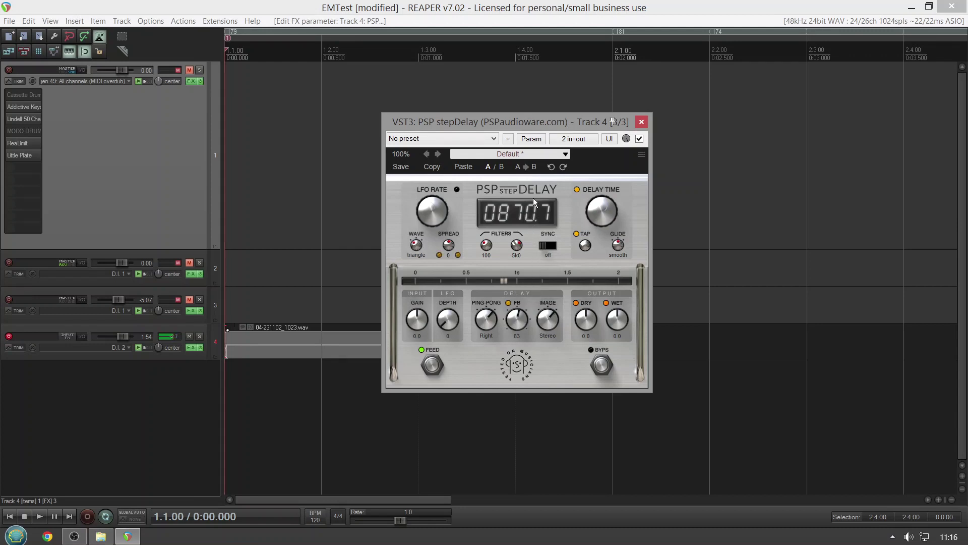
drag(534, 198, 533, 123)
drag(508, 280, 653, 276)
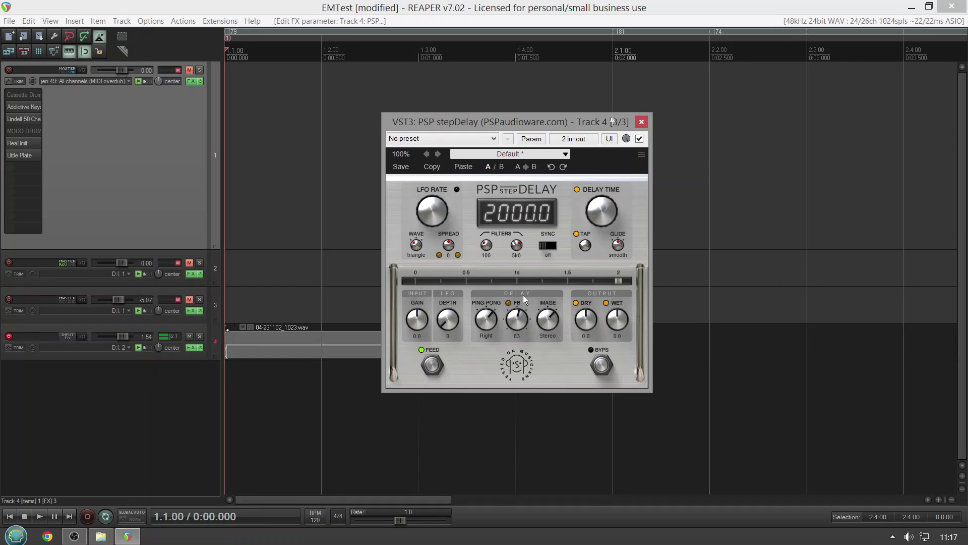
Load the factory preset Basic Short Delay and return to the plug-in controls
click(502, 156)
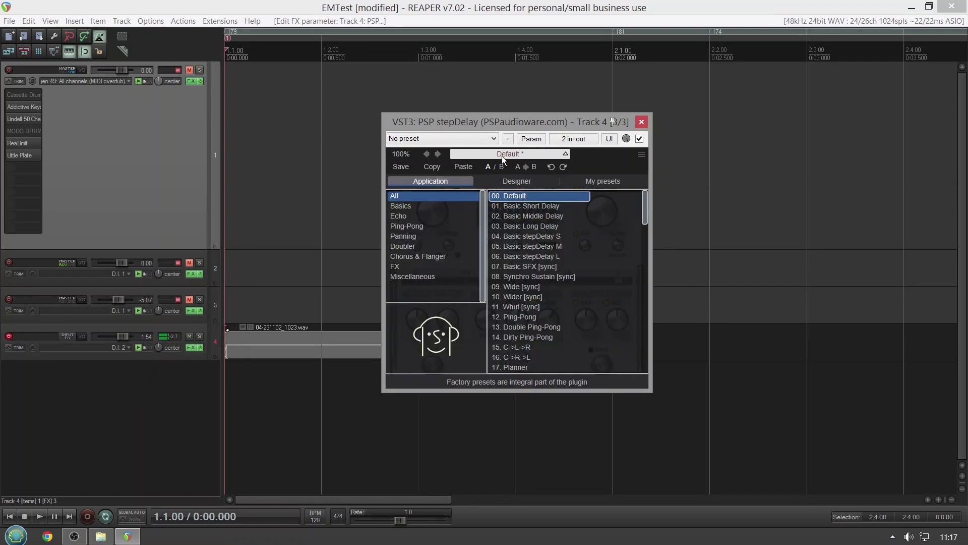
click(512, 205)
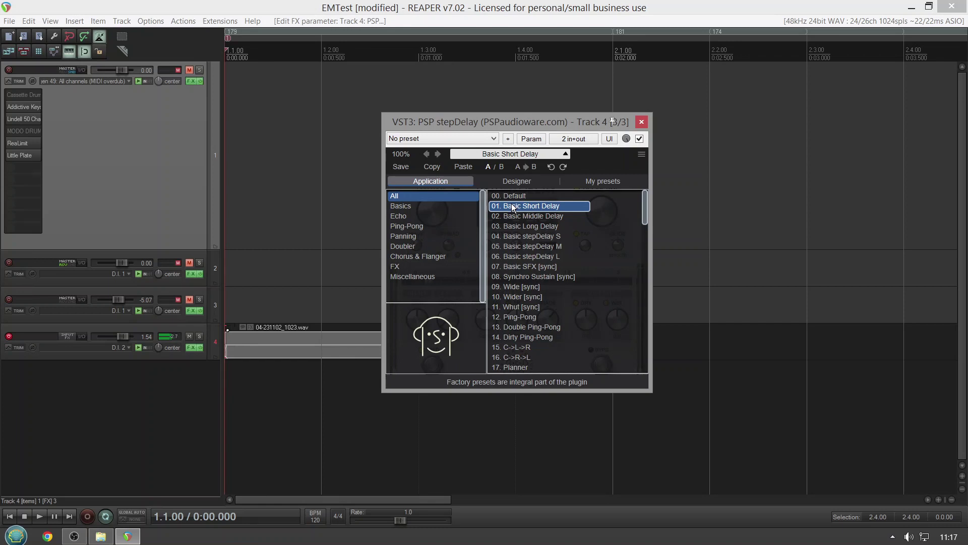
click(518, 206)
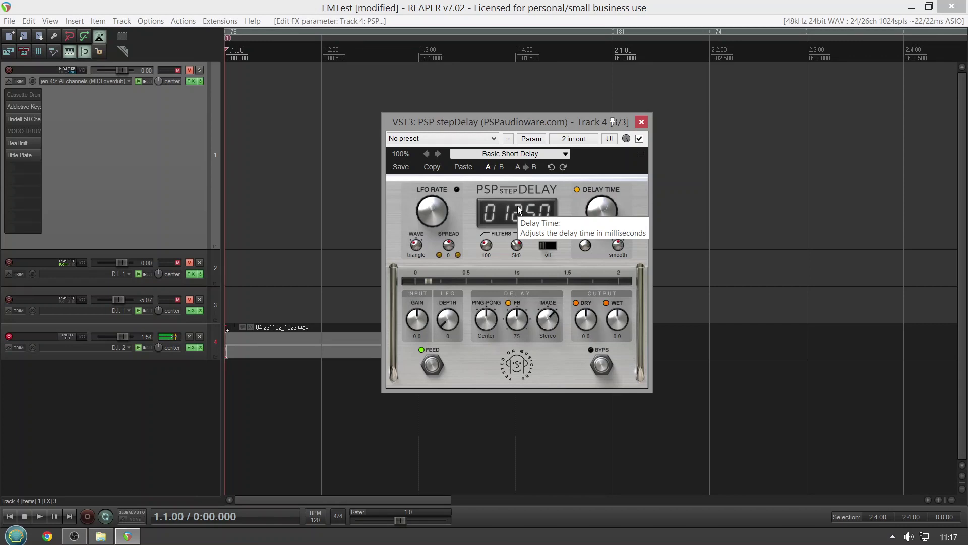
Audition the factory presets Basic Middle Delay, Basic Long Delay and Basic stepDelay M in turn
click(502, 156)
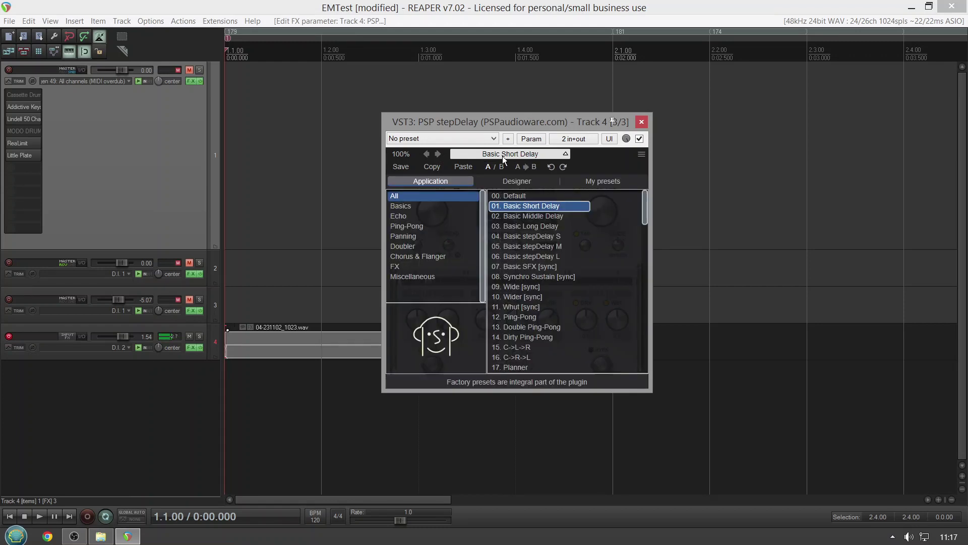
click(512, 217)
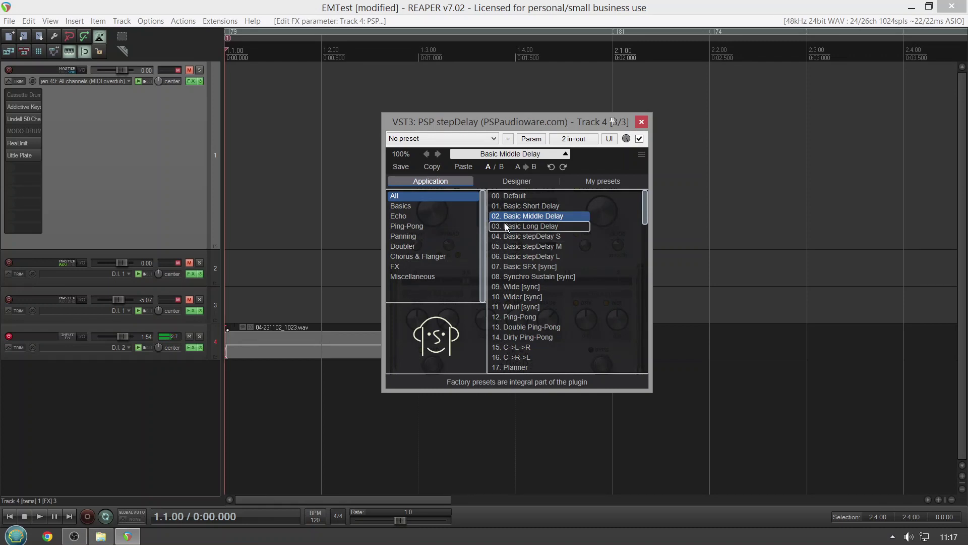
click(506, 226)
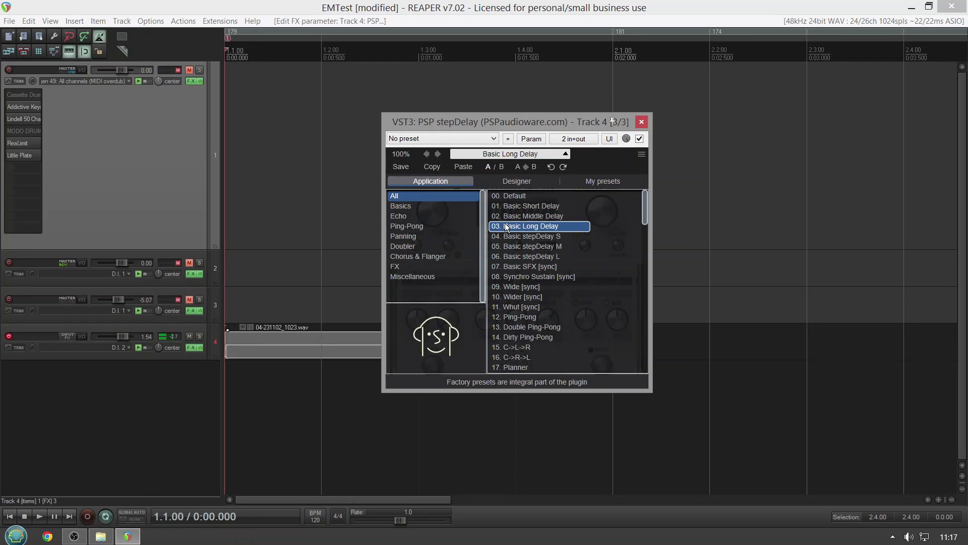
click(513, 249)
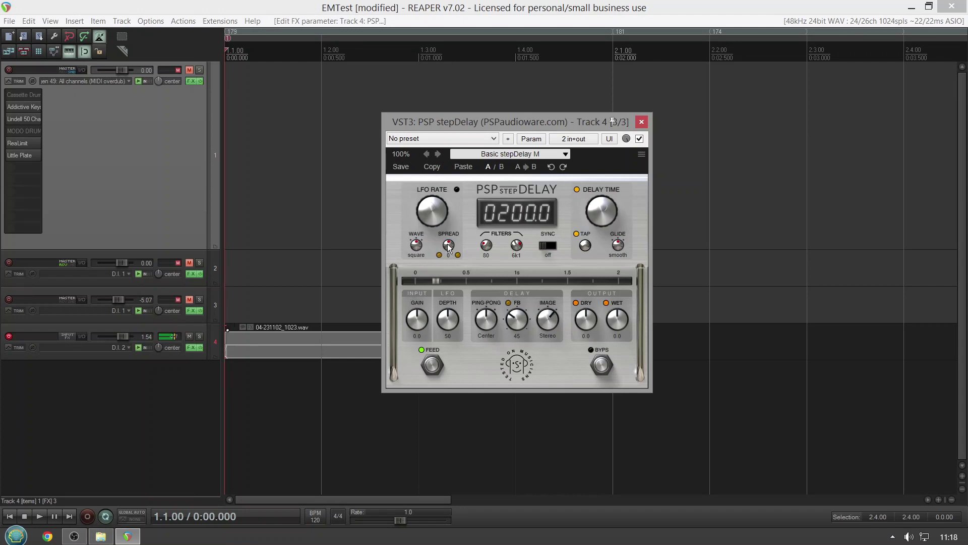
Set the LFO spread to -172 and sweep the LFO rate up, ending at 0.01
drag(449, 244, 443, 294)
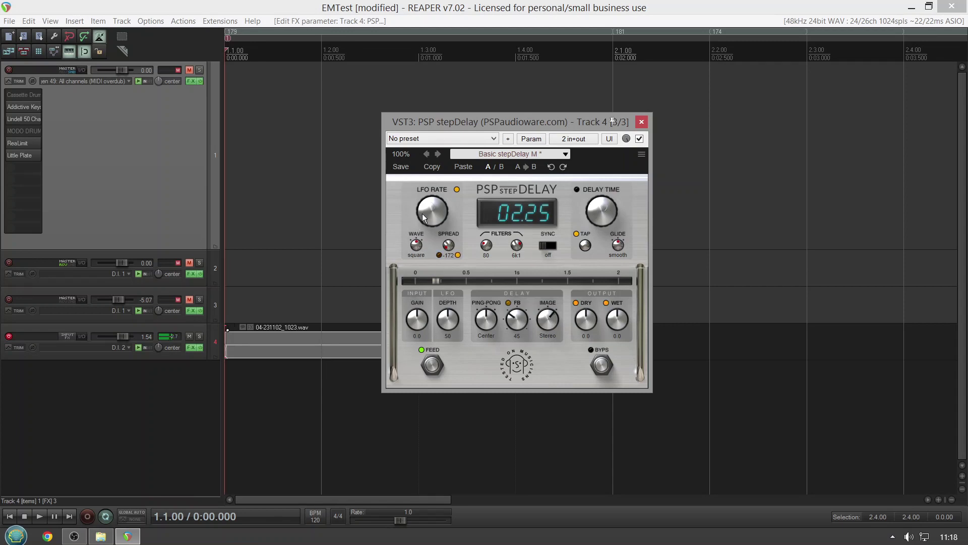
drag(422, 214, 453, 144)
drag(427, 199, 408, 396)
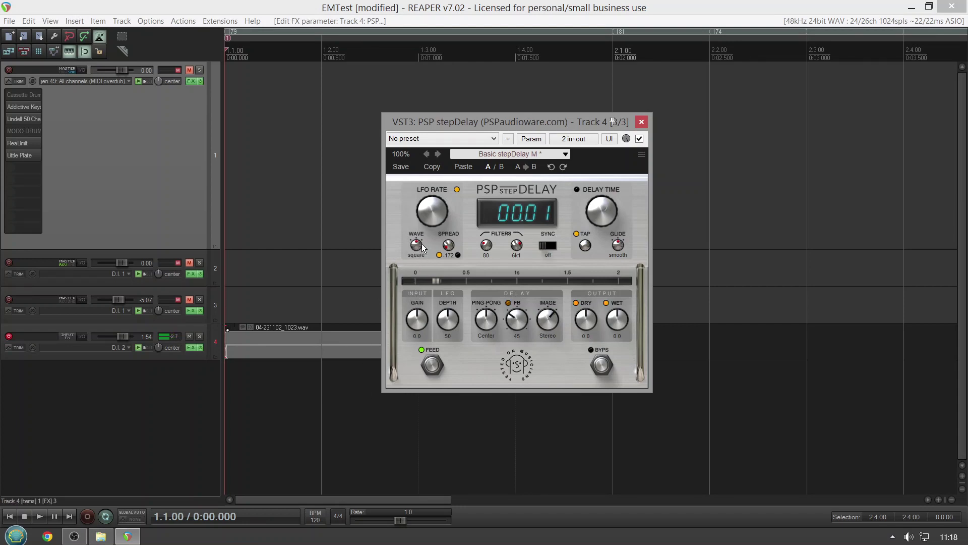
Change the LFO to a spike wave with a rate of 1.80 and set ping-pong to Right
drag(416, 244, 419, 244)
drag(422, 211, 441, 162)
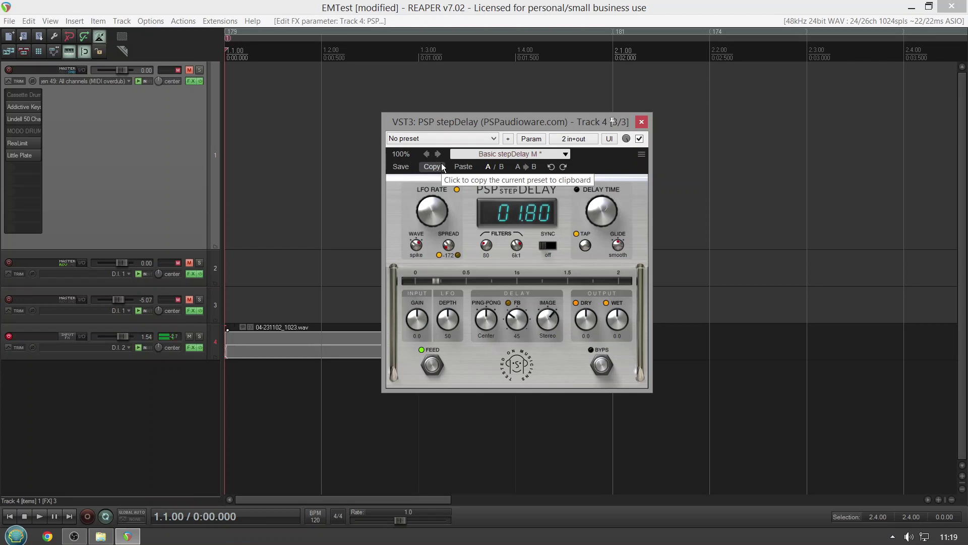
drag(474, 319, 484, 301)
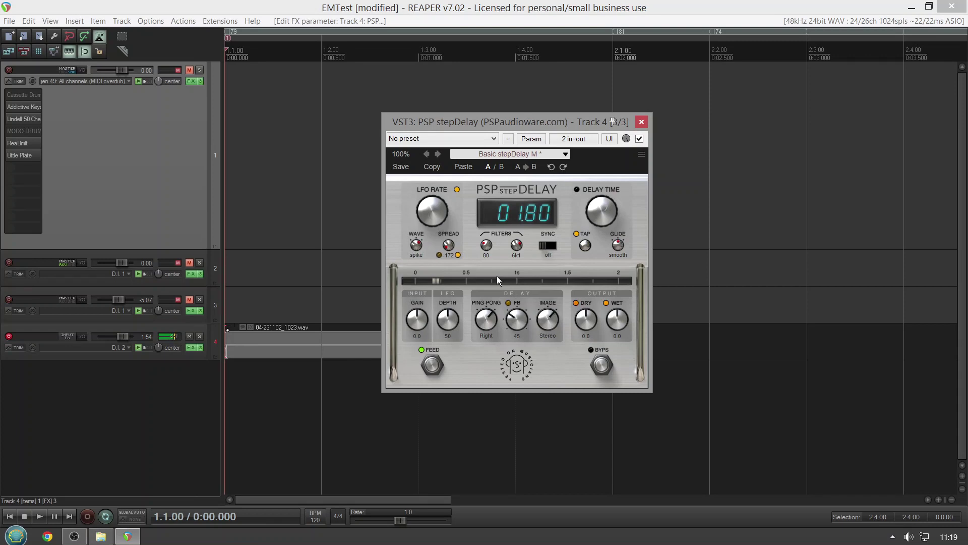
Audition the factory presets Wide [sync], Ping-Pong and Double Ping-Pong in turn
click(509, 153)
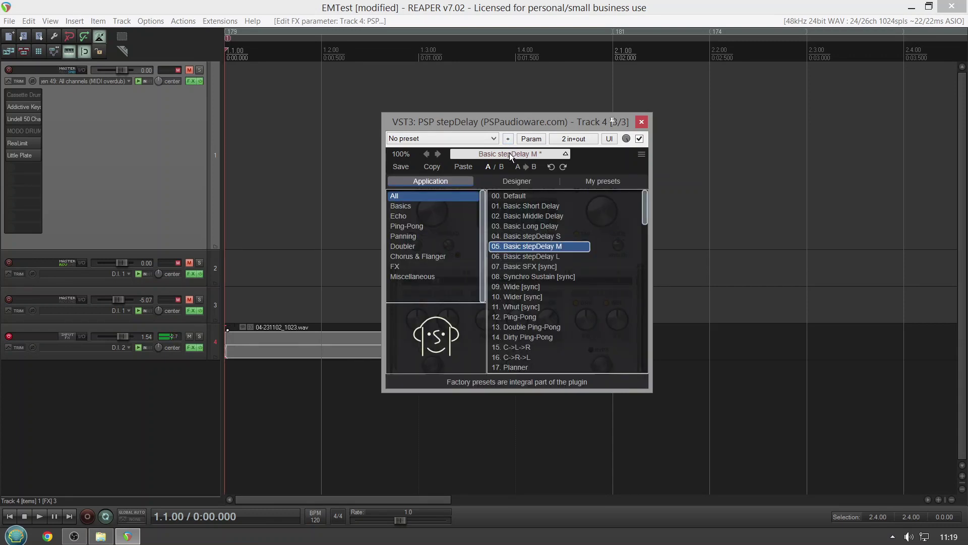
click(523, 286)
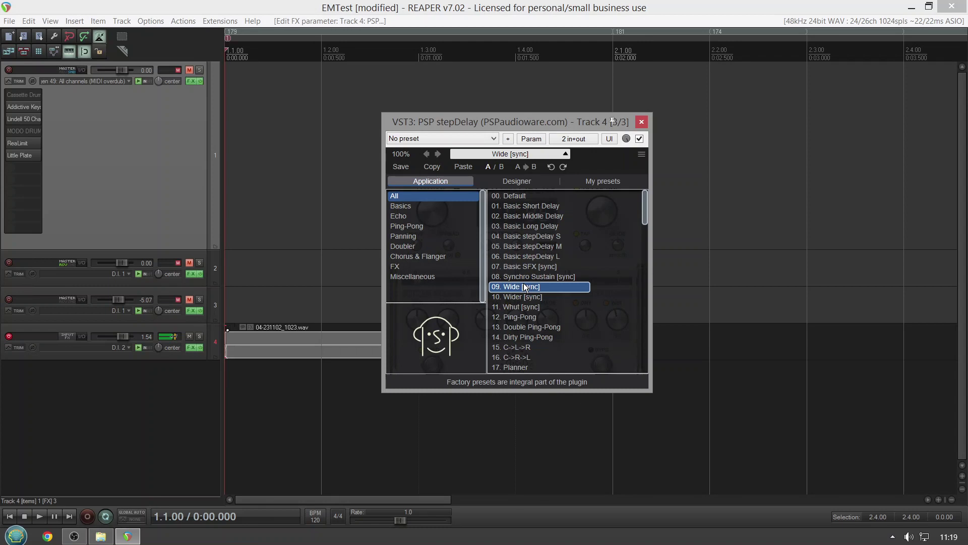
click(532, 316)
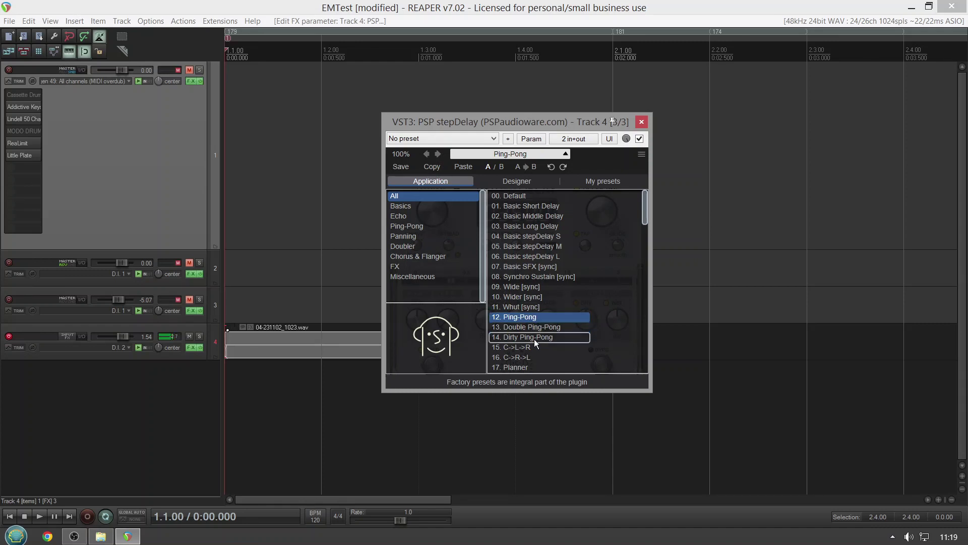
click(534, 327)
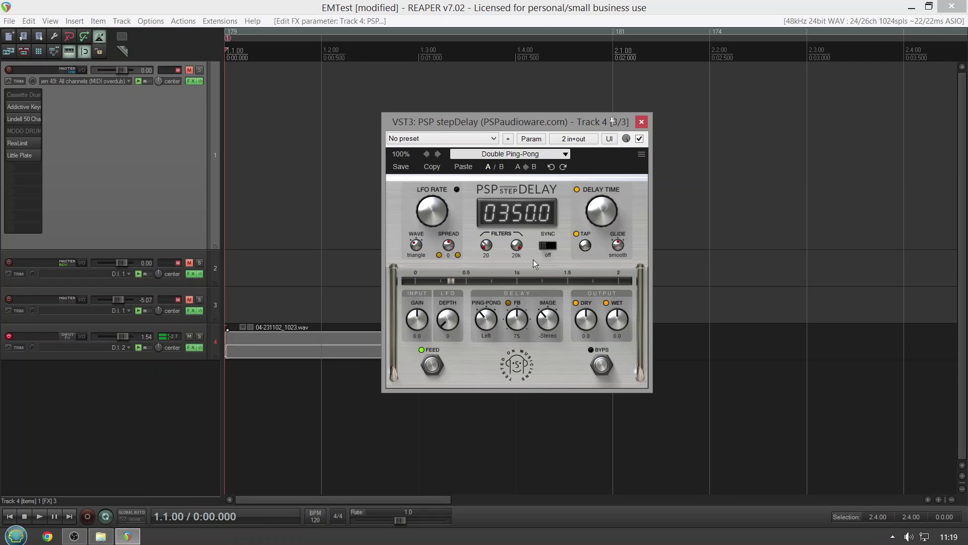
Audition the Tape Echo and Tunnel presets from the Echo category
click(518, 157)
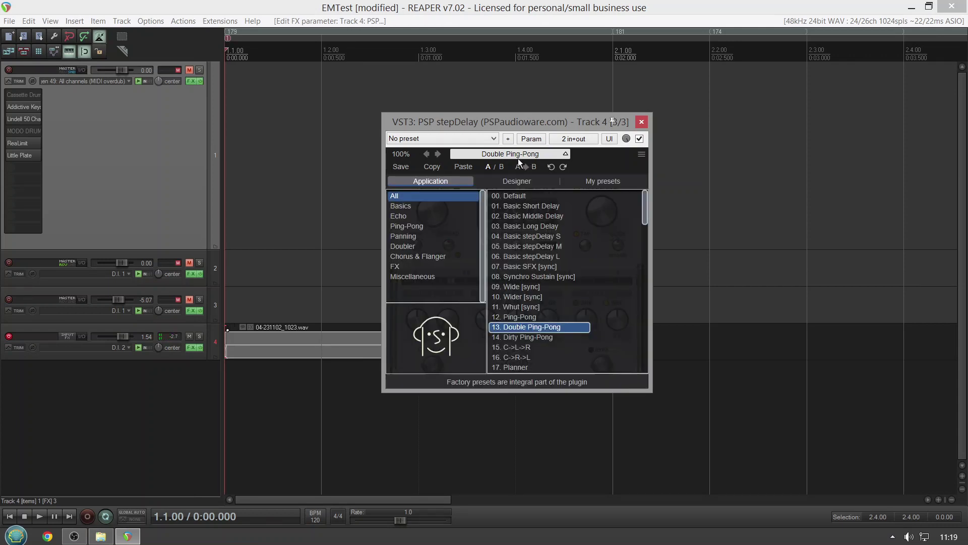
click(408, 217)
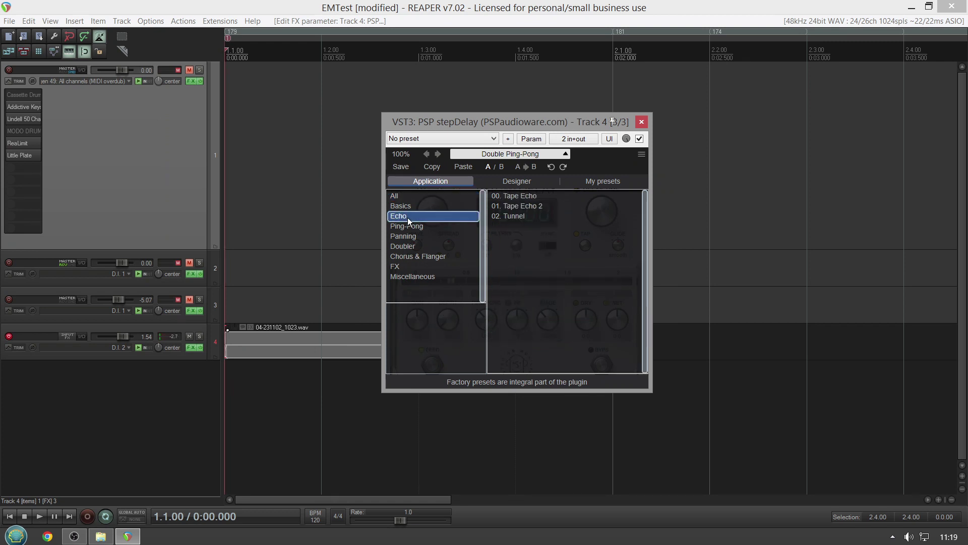
click(508, 201)
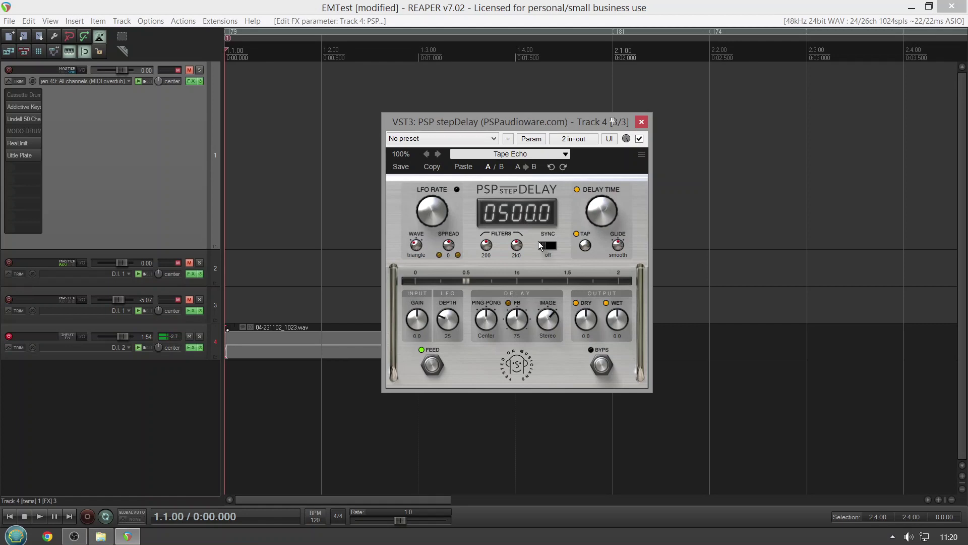
click(516, 155)
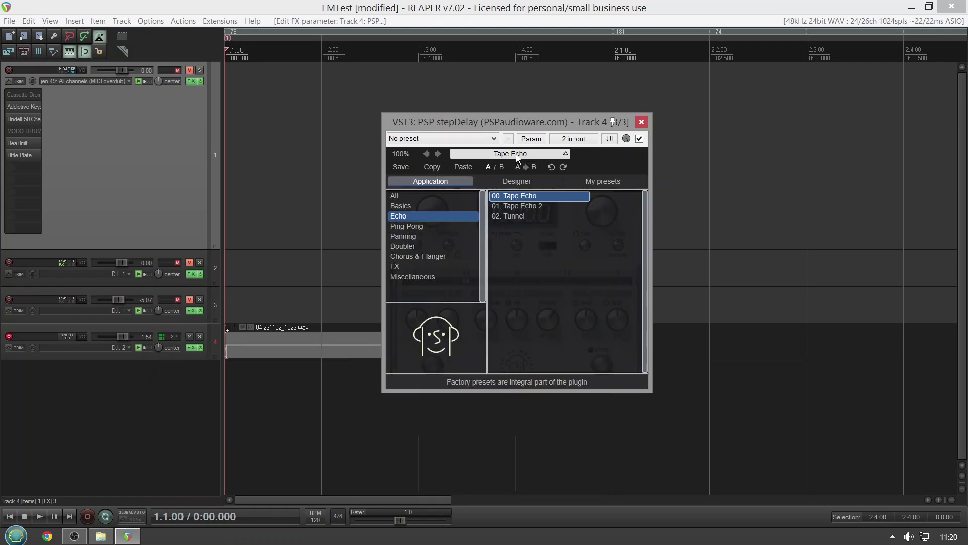
click(516, 213)
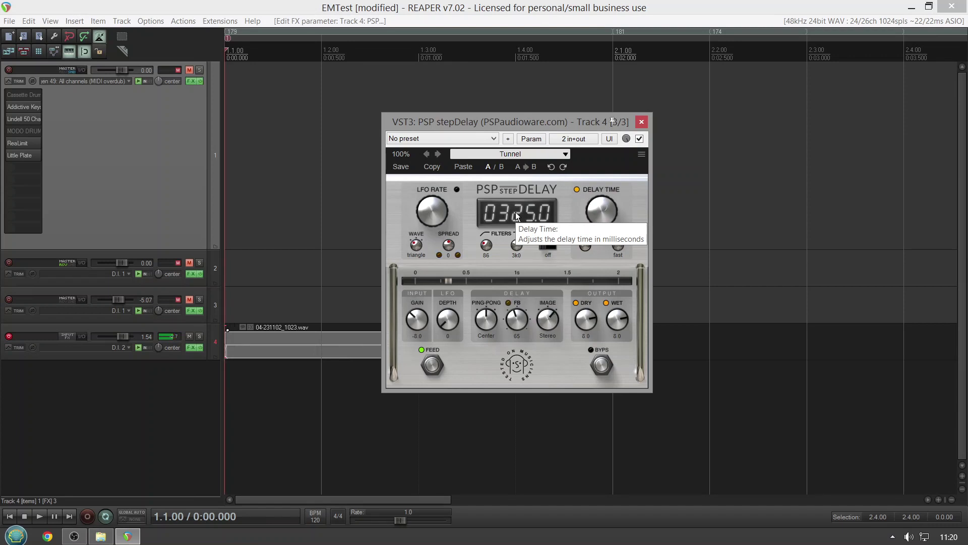
Load the Planner preset from the Panning category
click(510, 160)
click(510, 161)
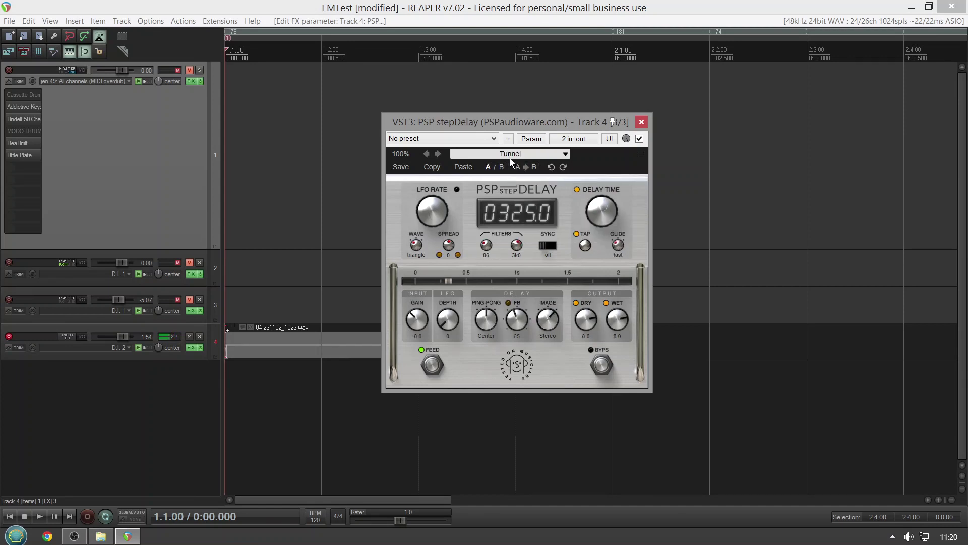
click(509, 157)
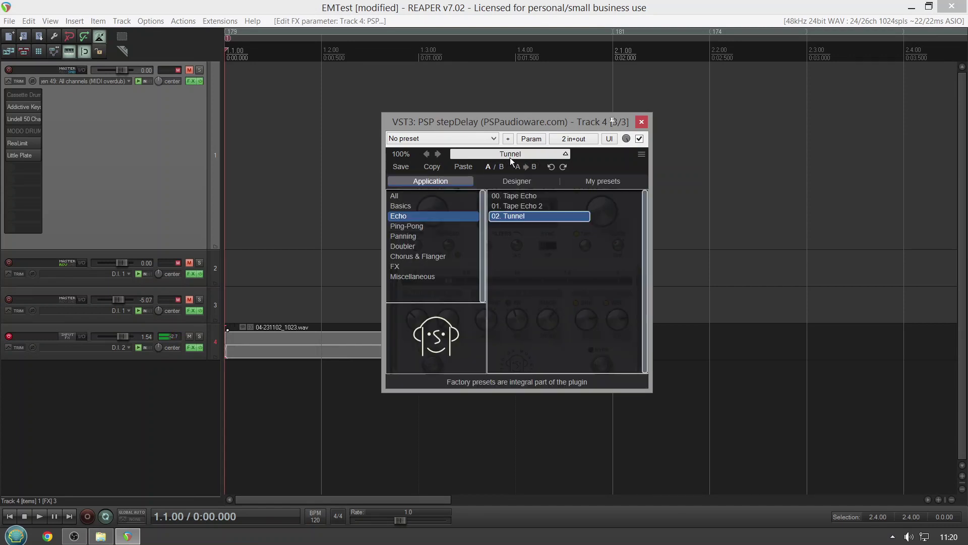
click(422, 236)
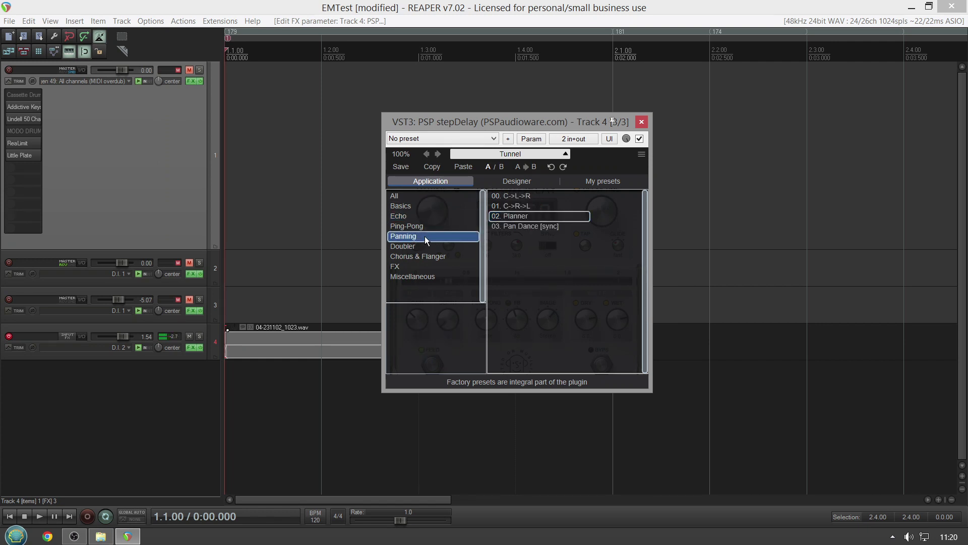
click(510, 217)
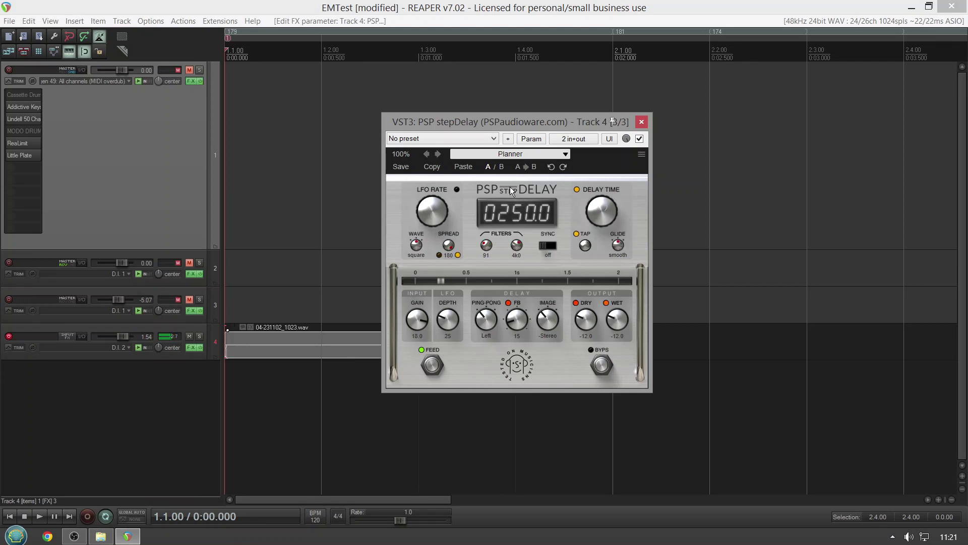
Audition the Dirty Doubler and SEND Widener 2 presets from the Doubler category
click(510, 154)
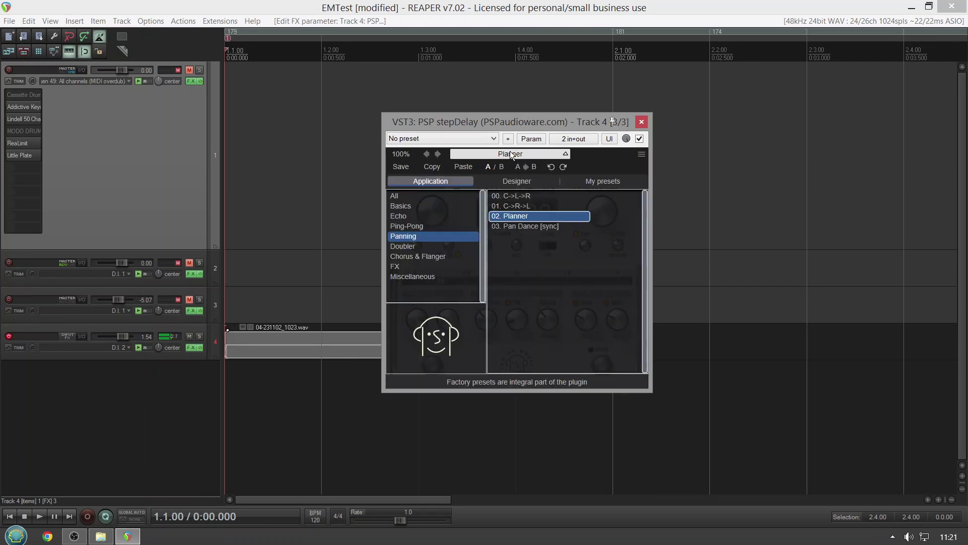
click(425, 249)
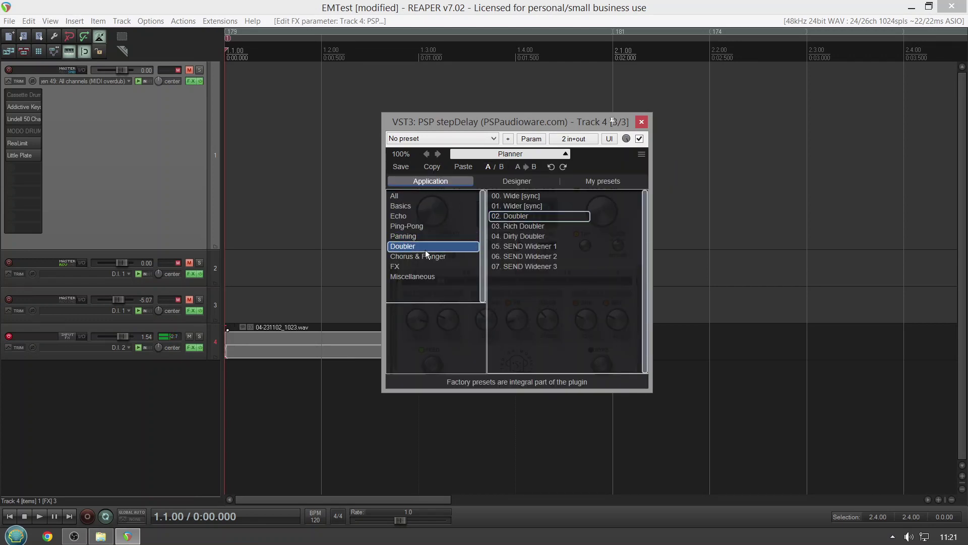
click(516, 235)
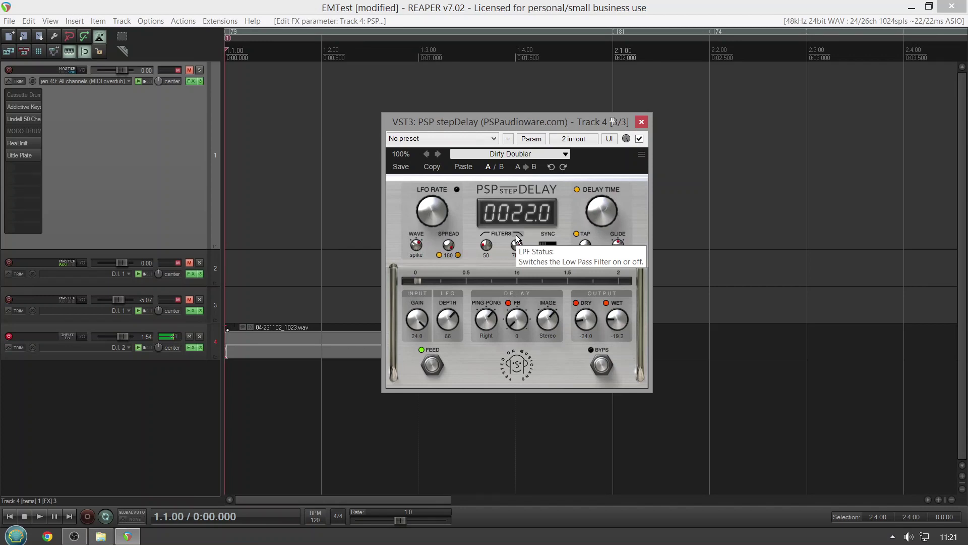
click(511, 159)
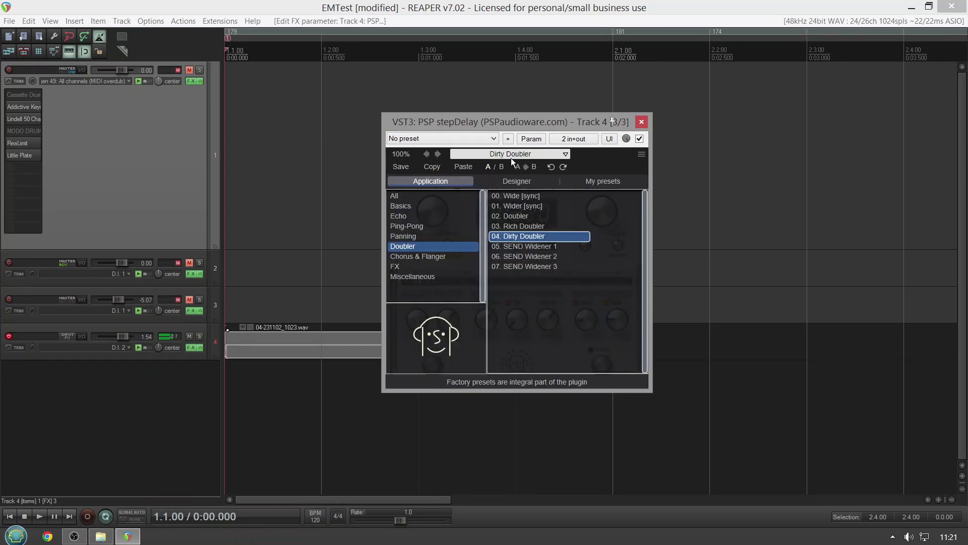
click(523, 257)
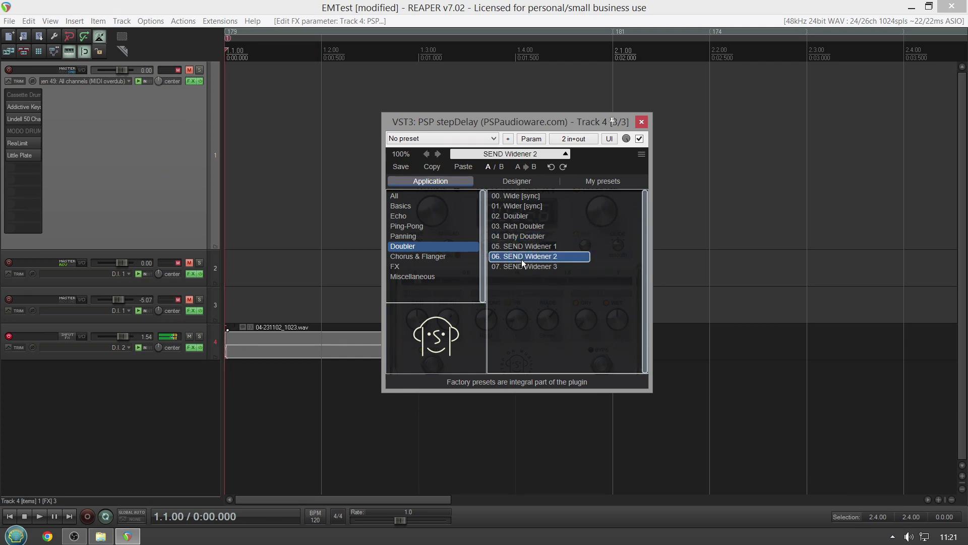
Load the Chorus preset from the Chorus & Flanger category
click(438, 257)
click(523, 197)
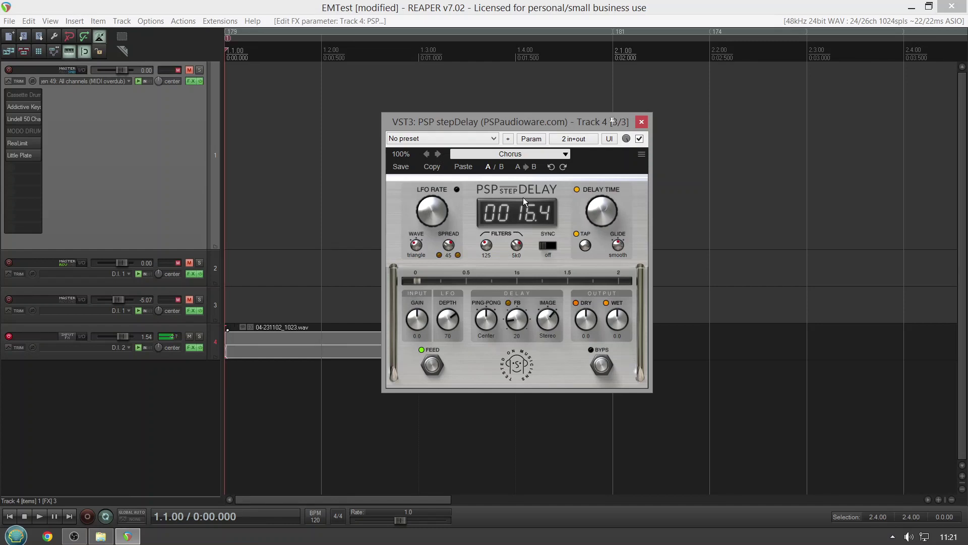
Audition the Flanger, Plane Flange and Ritually presets from the Chorus & Flanger category
click(507, 154)
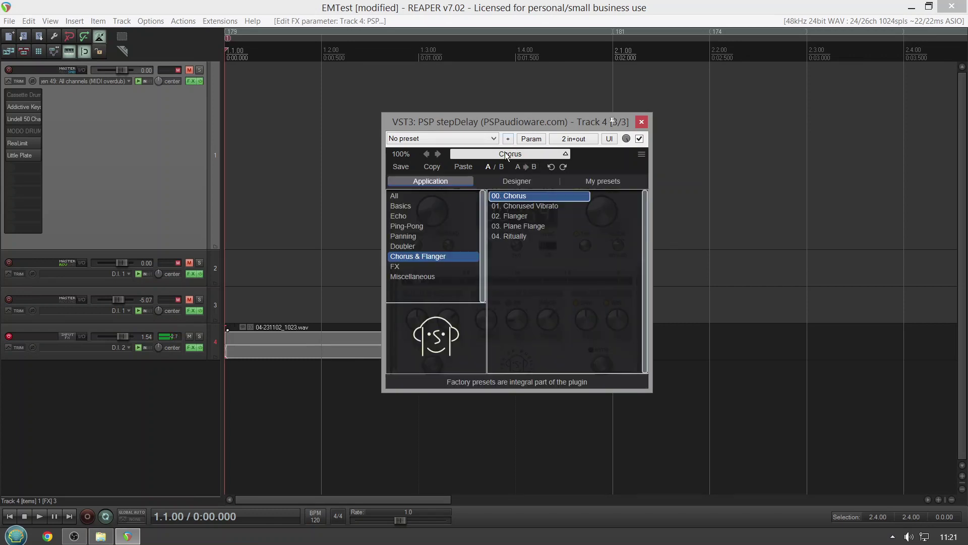
click(514, 216)
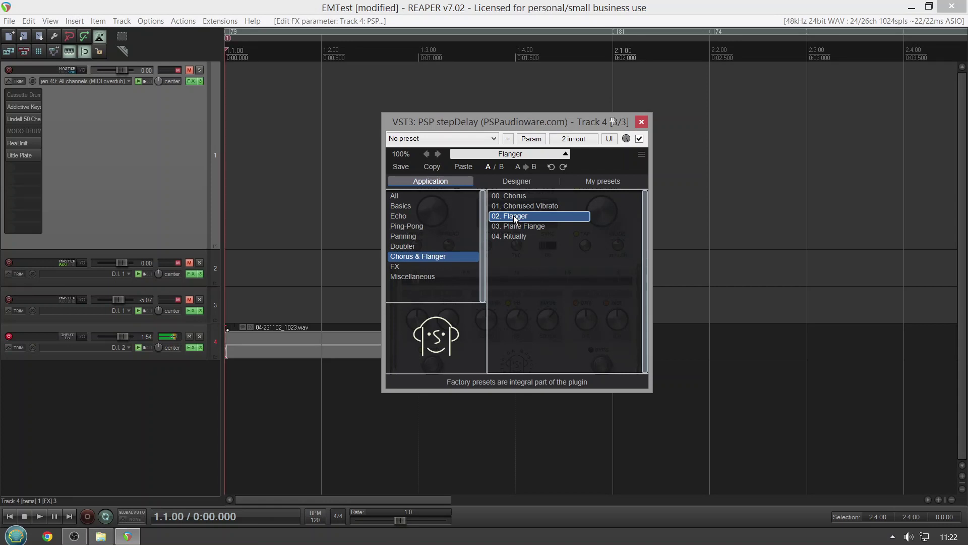
click(516, 230)
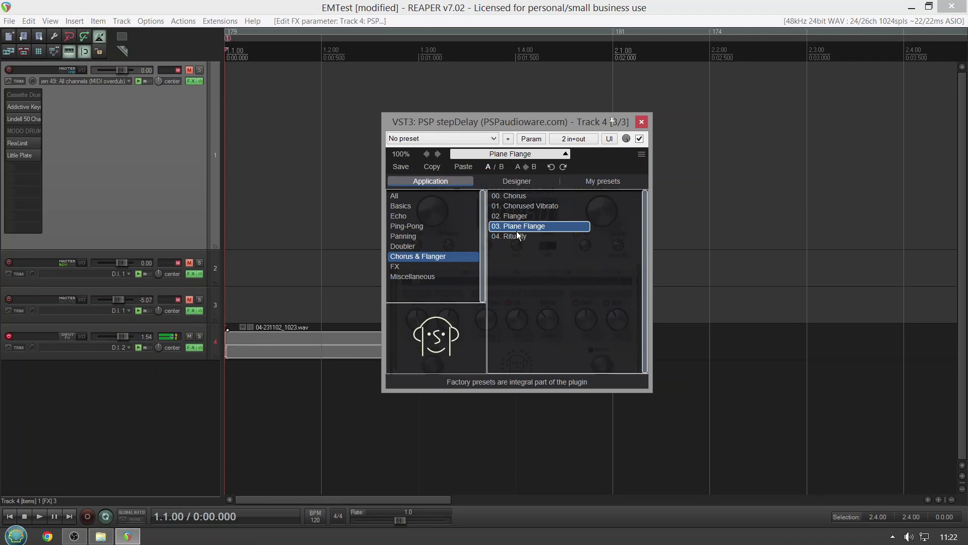
click(521, 238)
click(521, 238)
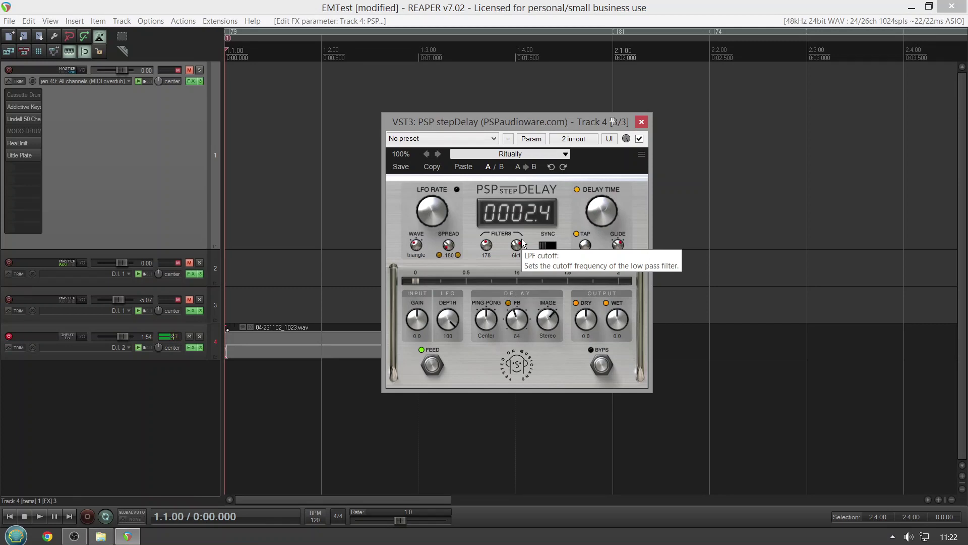
drag(516, 237, 518, 217)
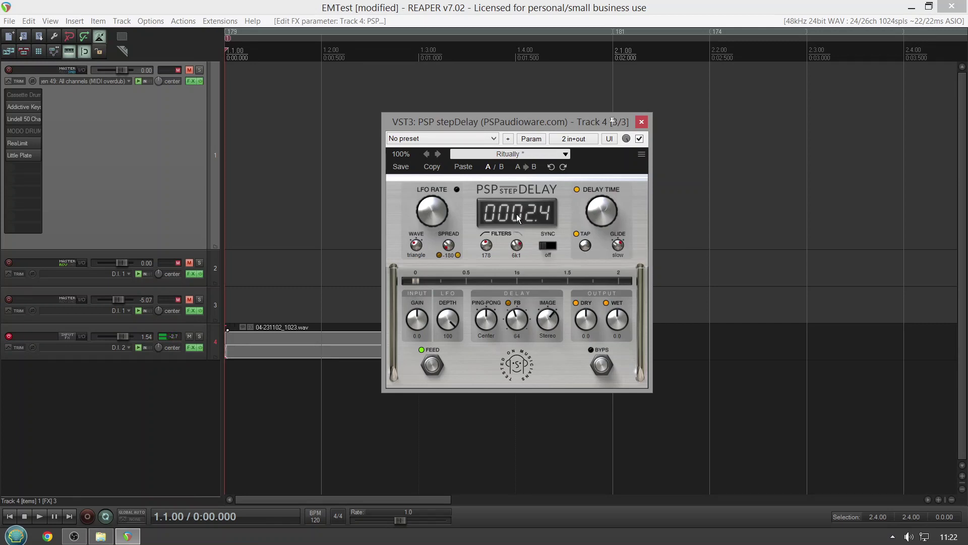
Audition the 1/4 and Up [sync], Springer [sync] and Tick Tock [sync] presets from the FX category
click(512, 155)
click(422, 268)
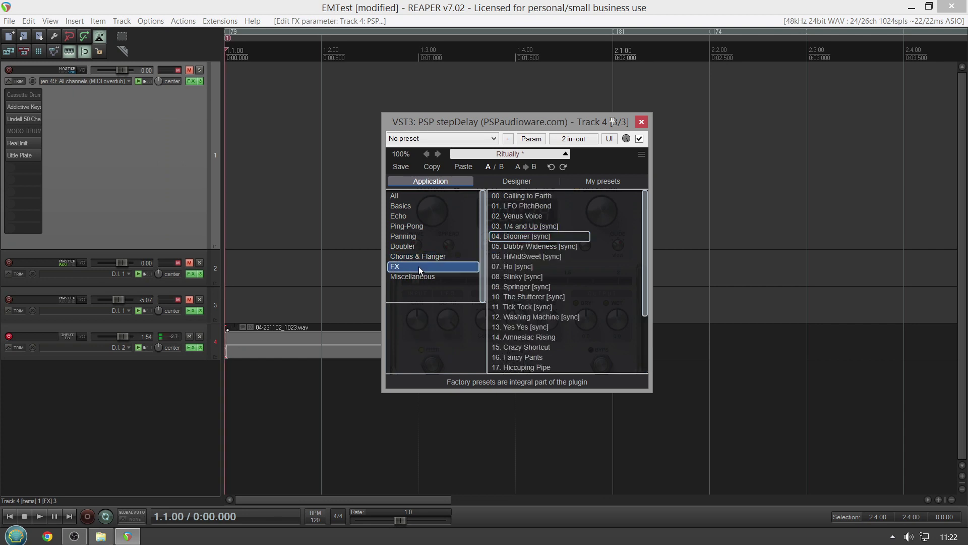
double_click(512, 227)
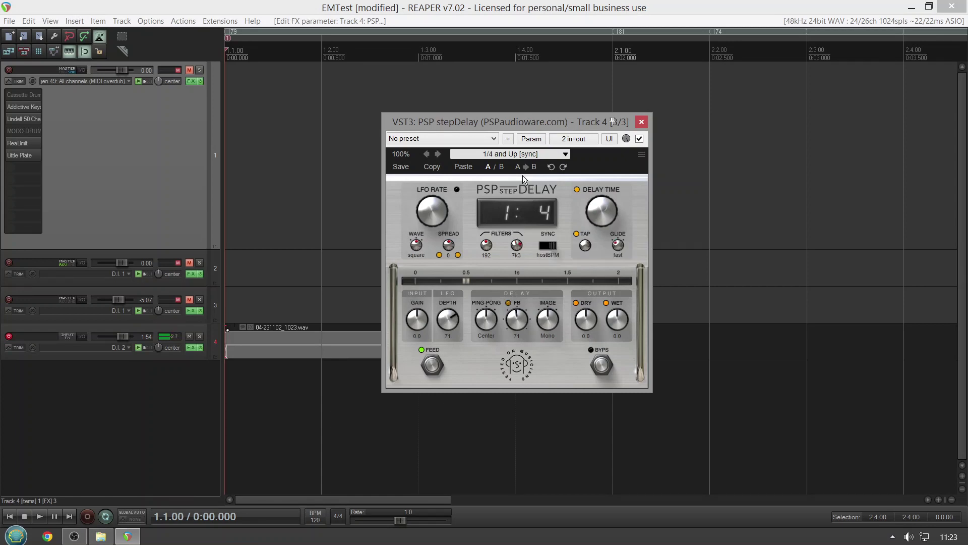
click(519, 154)
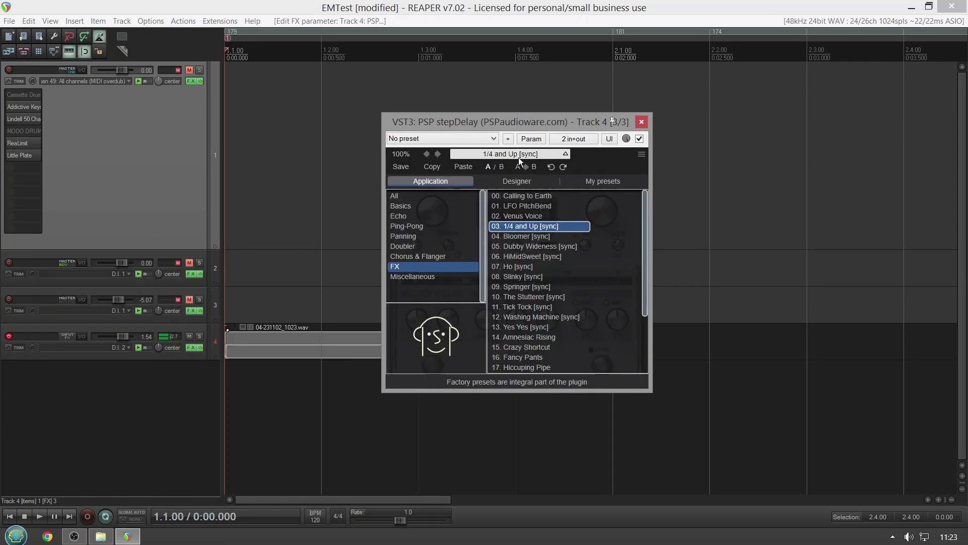
click(526, 289)
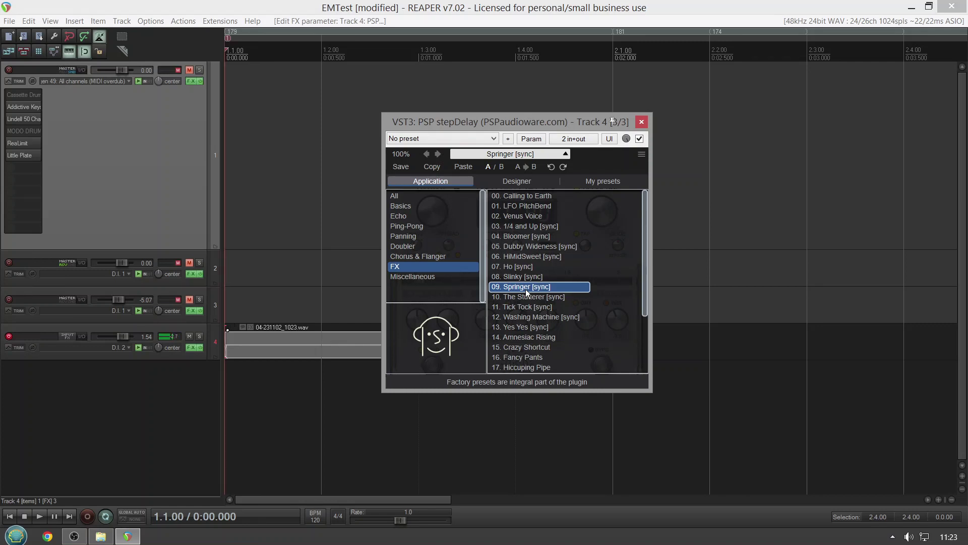
double_click(523, 313)
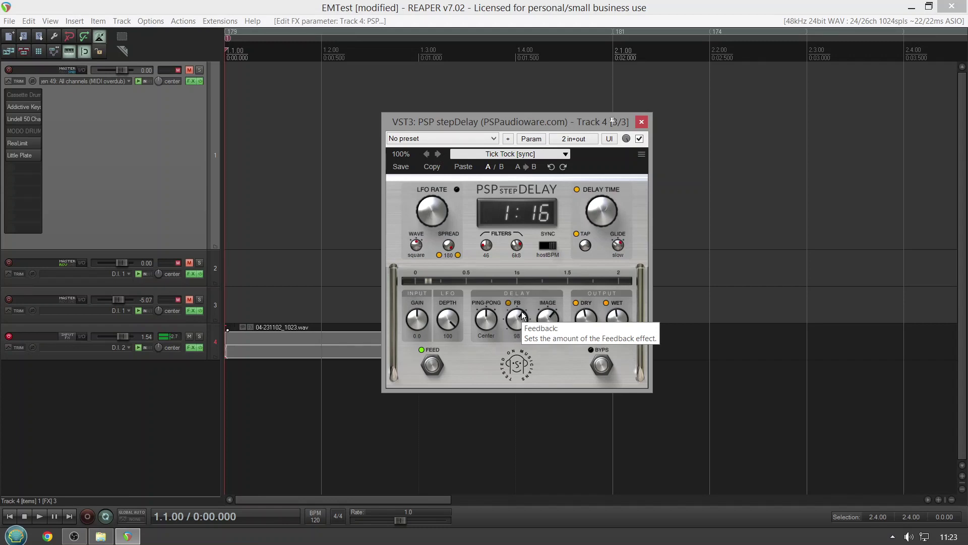
Audition the Washing Machine [sync] and Amnesiac Rising presets from the FX category
click(513, 152)
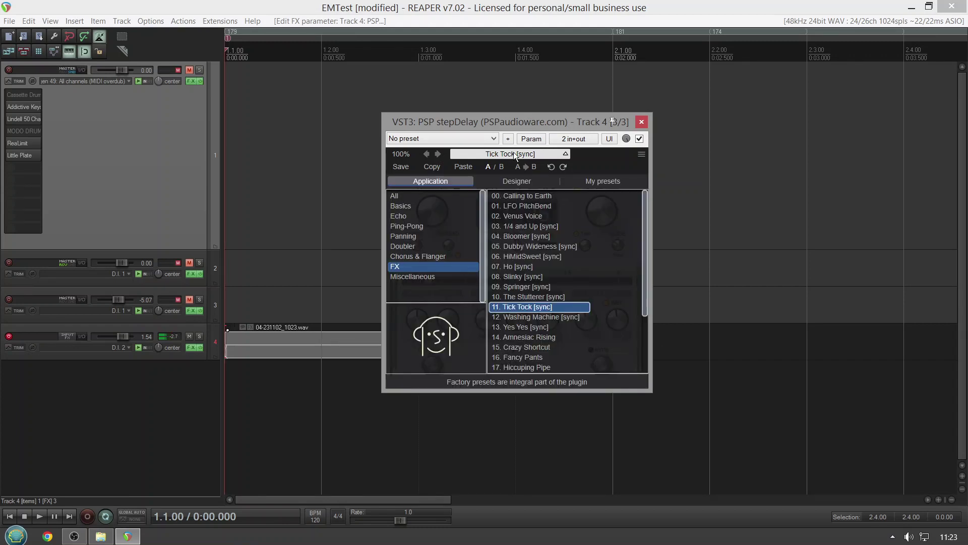
click(513, 316)
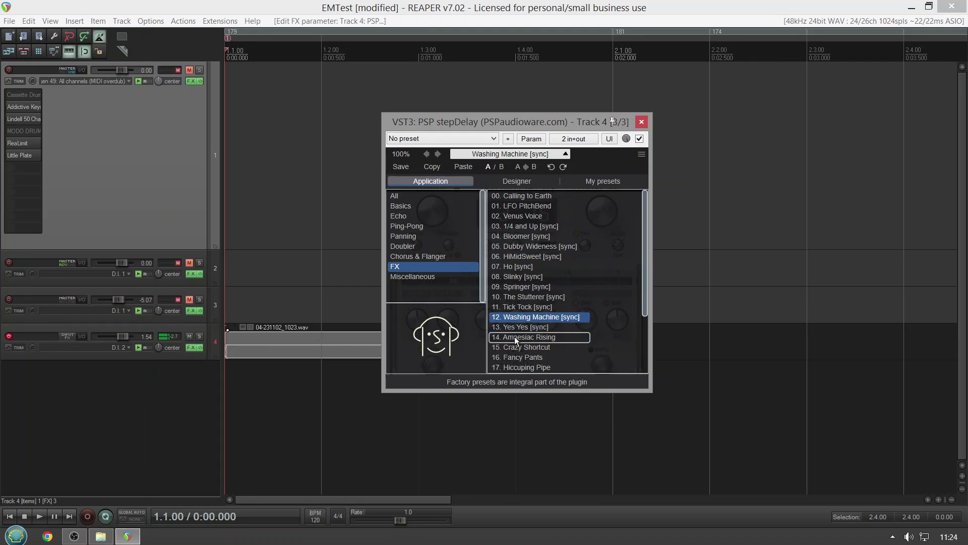
click(514, 337)
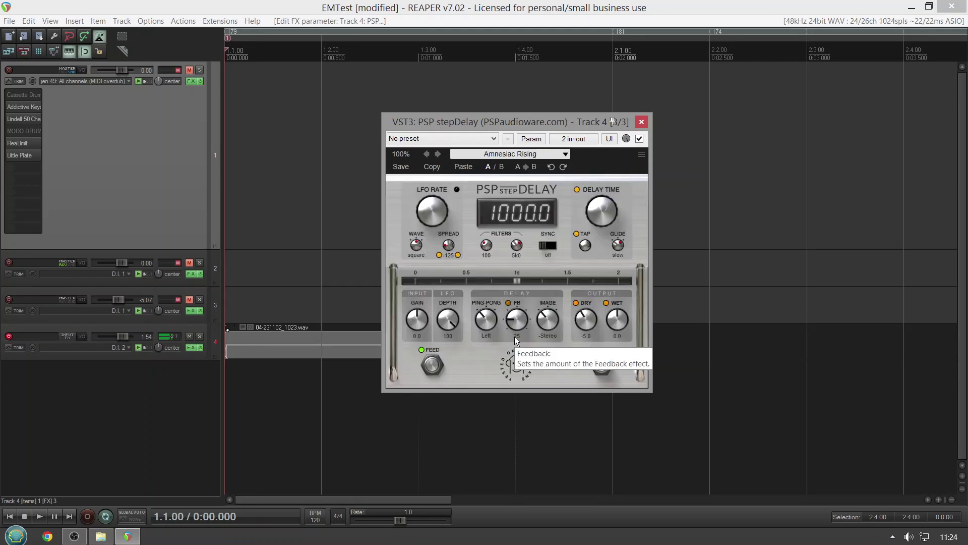
click(516, 336)
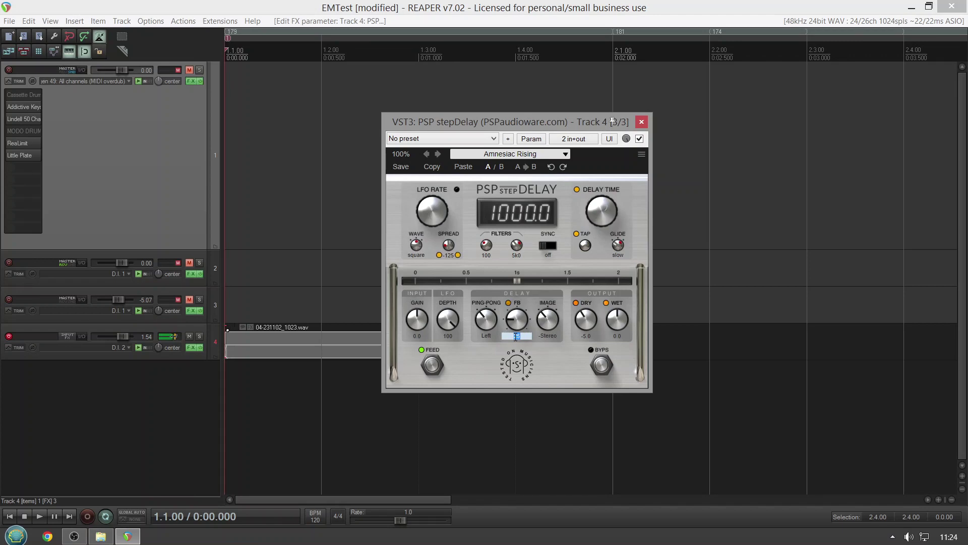
Load the Not A Clue preset from the FX category to audition it
click(528, 156)
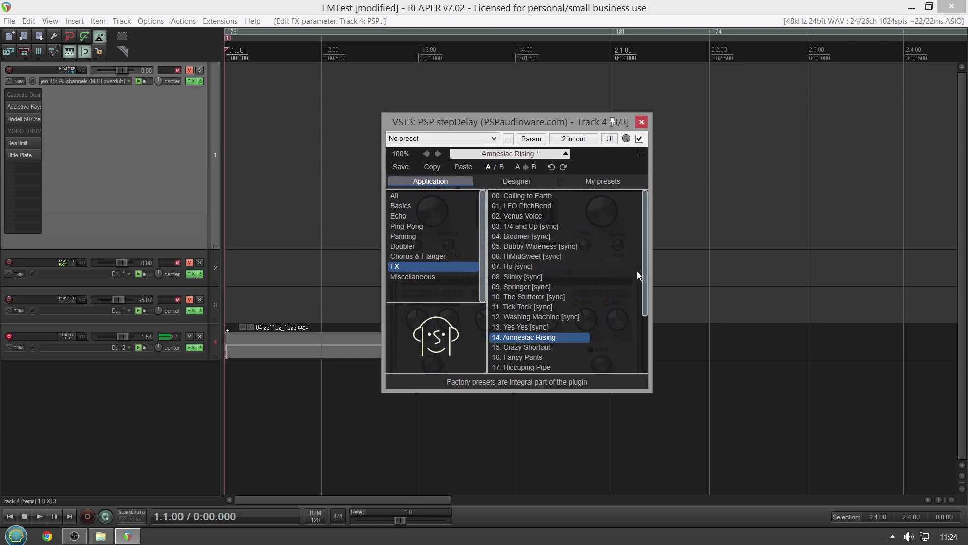
drag(644, 282, 645, 348)
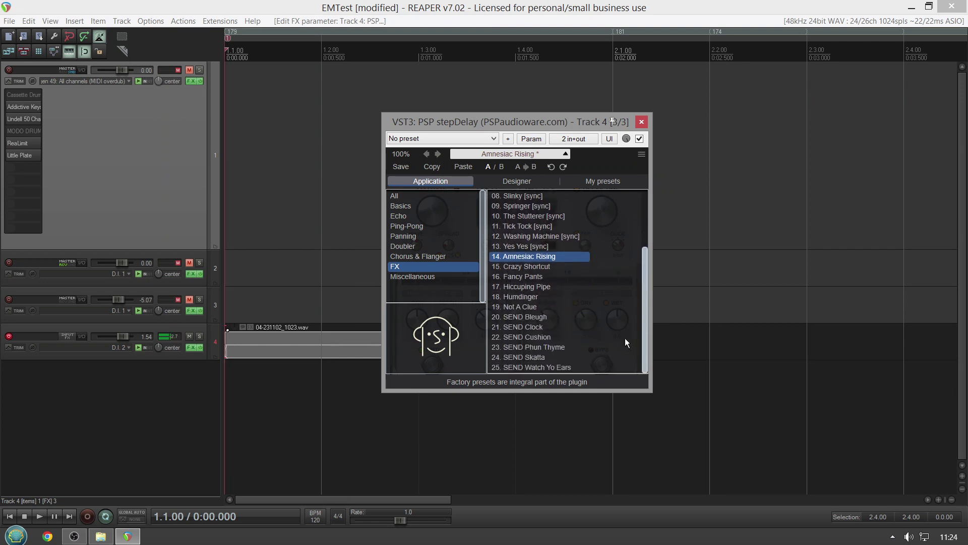
click(543, 303)
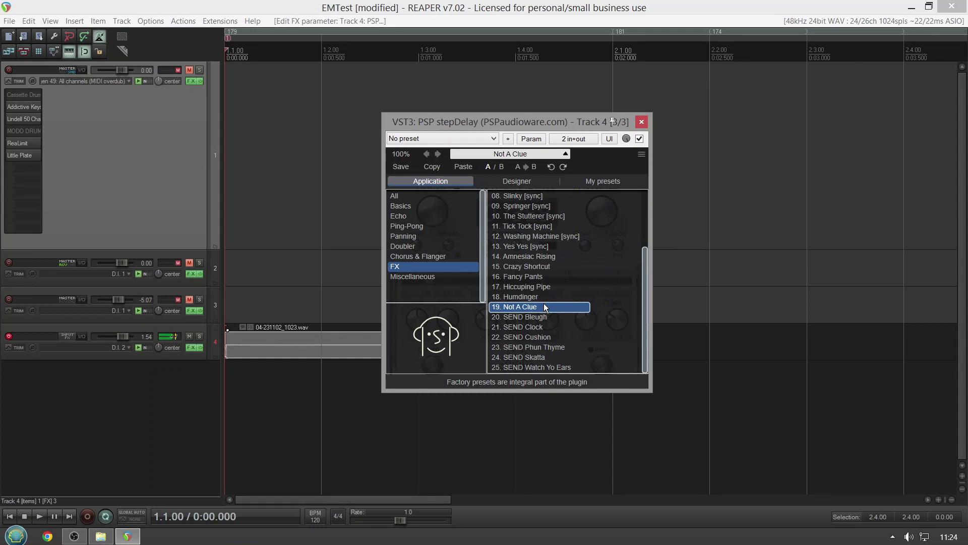
Audition The Ladder and Steel Room presets from the Miscellaneous category
click(429, 279)
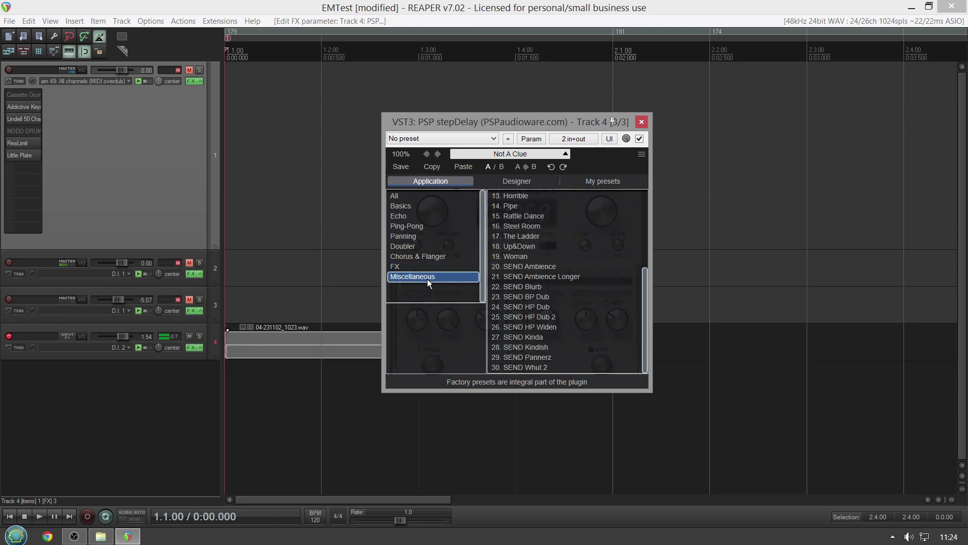
click(507, 240)
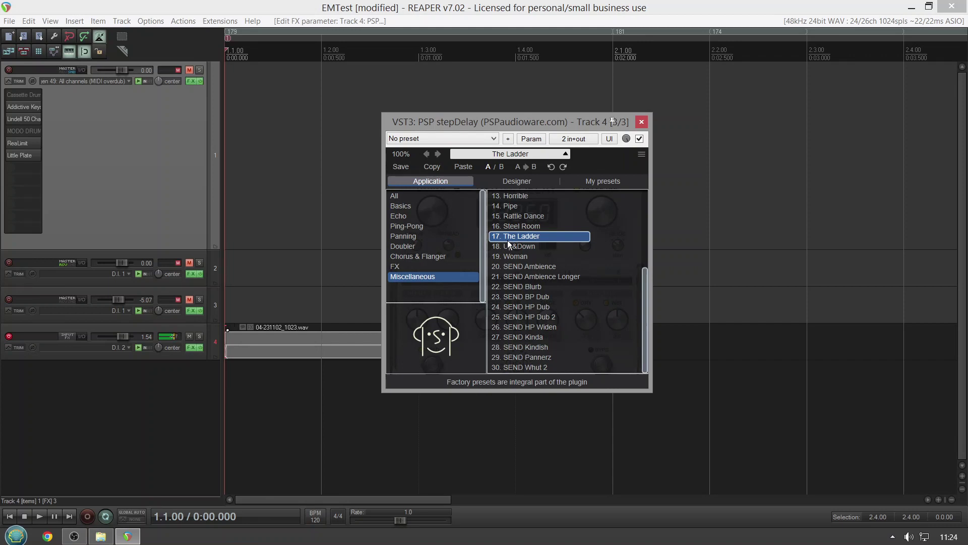
click(504, 225)
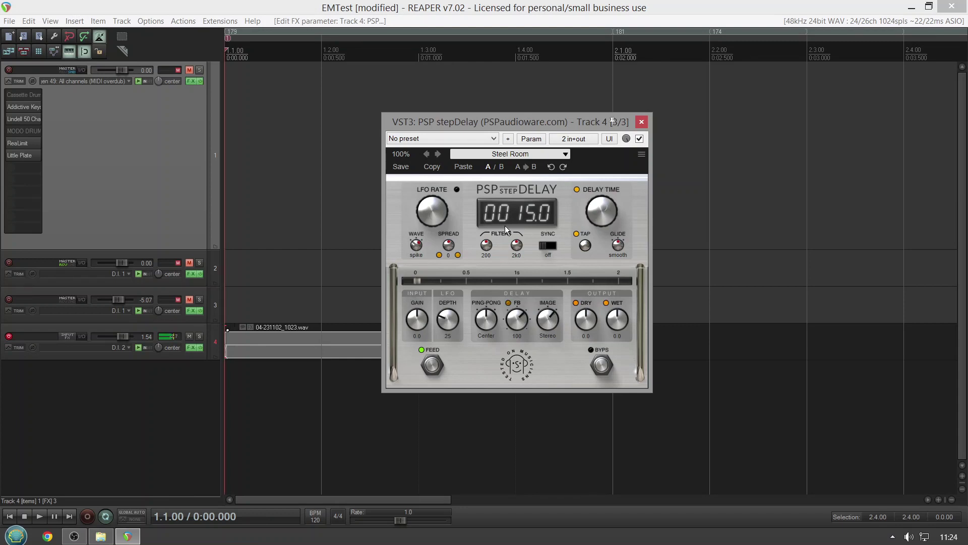
Audition the Rattle Dance and Woman presets from the Miscellaneous category, ending with Horrible loaded
click(518, 154)
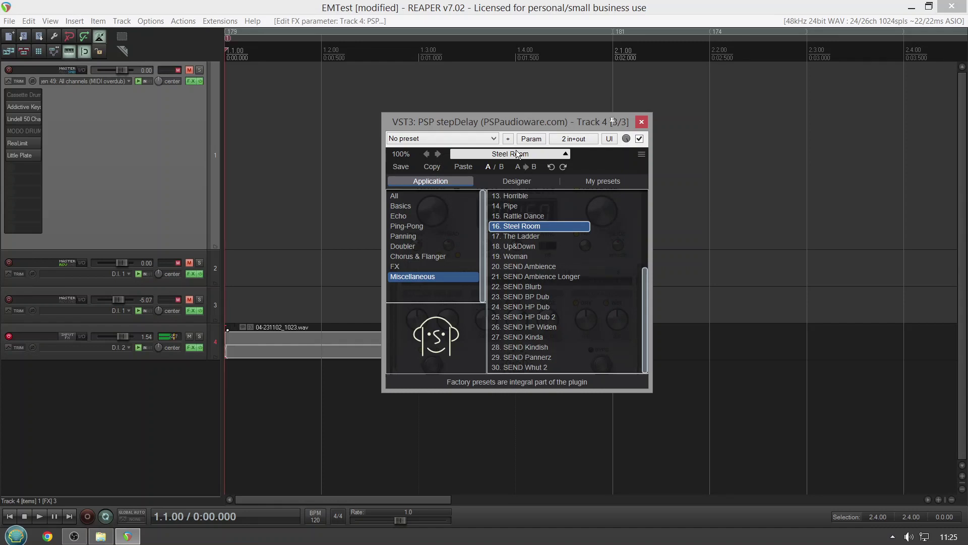
click(528, 216)
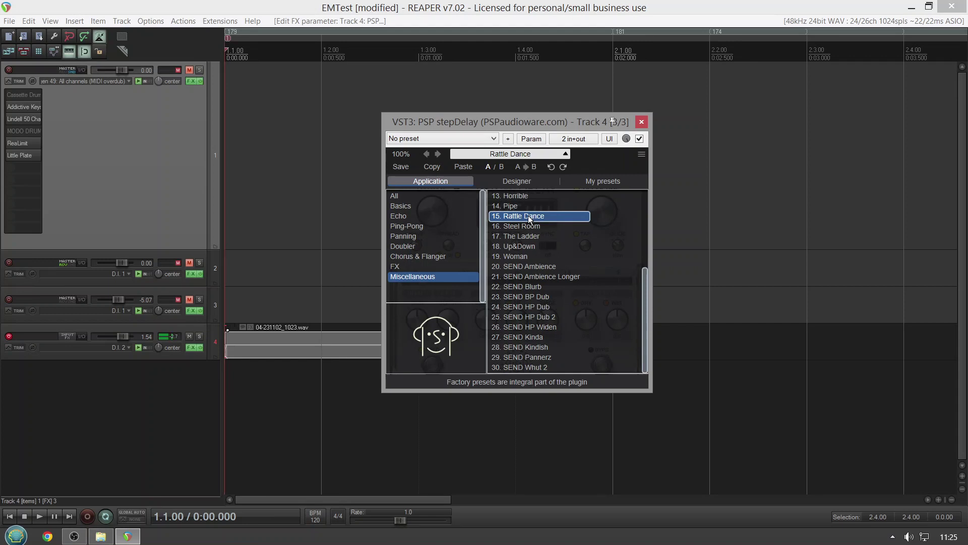
click(522, 257)
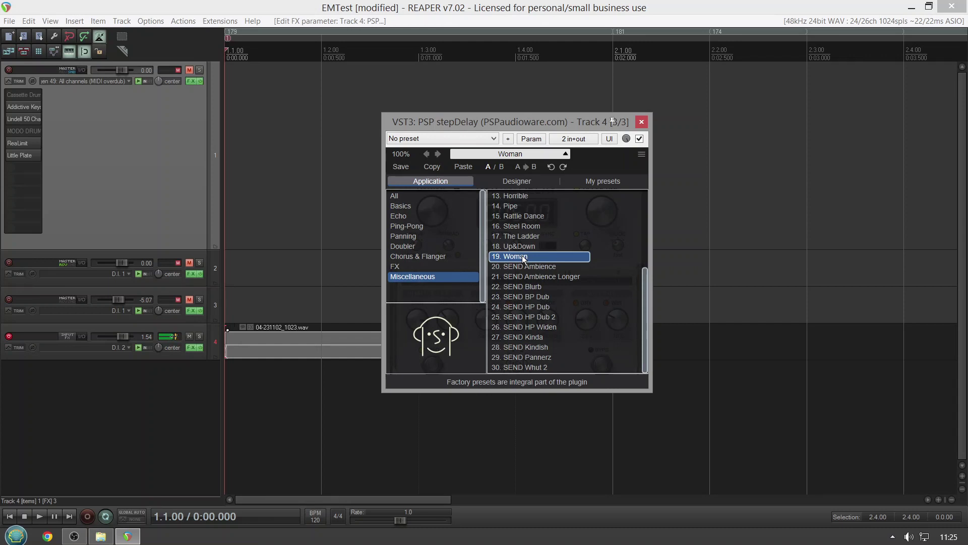
click(515, 196)
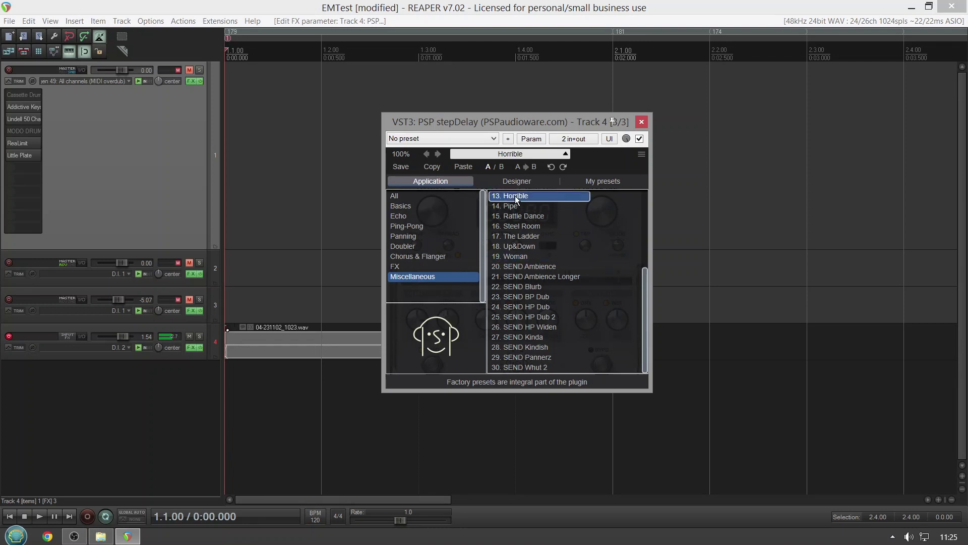